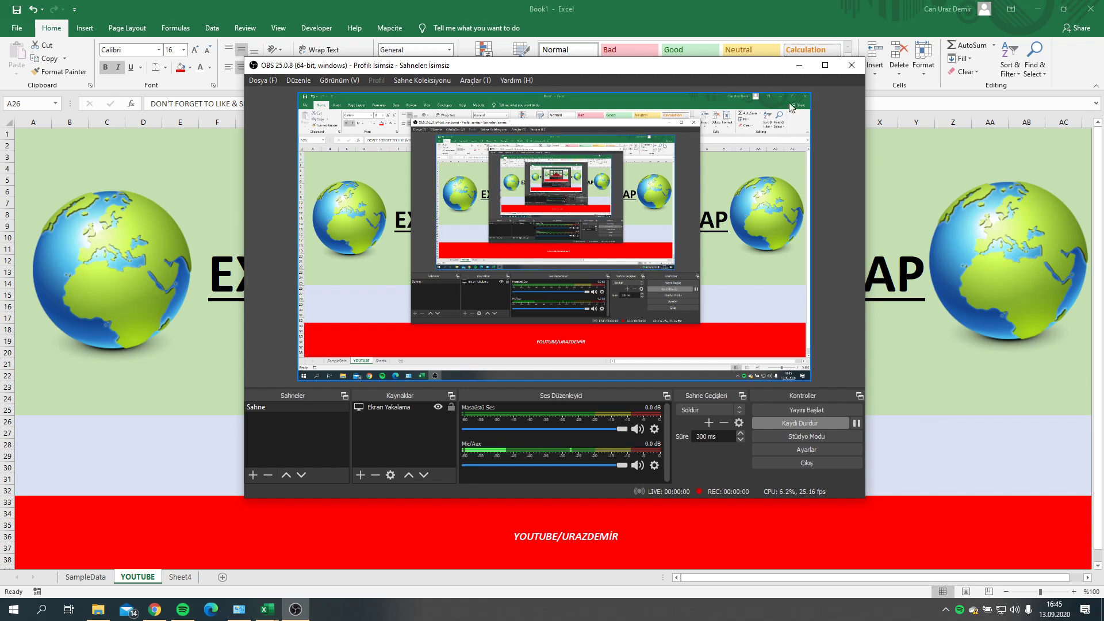
Step: Move the OBS window aside and switch to the SampleData sheet of airport data
{"action": "left_click", "coordinate": [799, 65]}
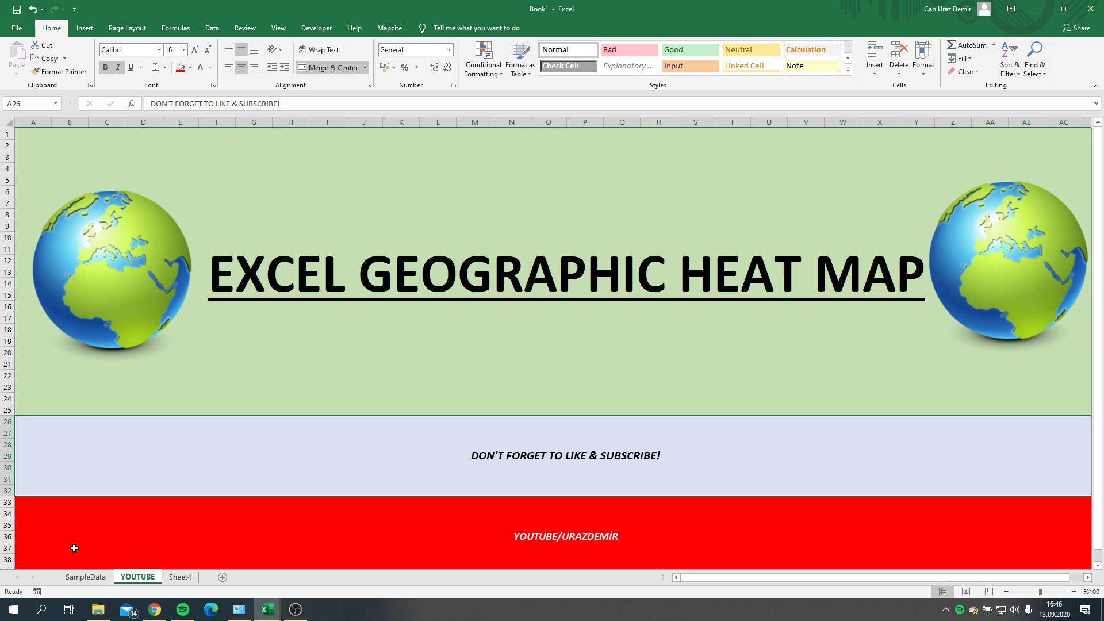
{"action": "left_click", "coordinate": [85, 577]}
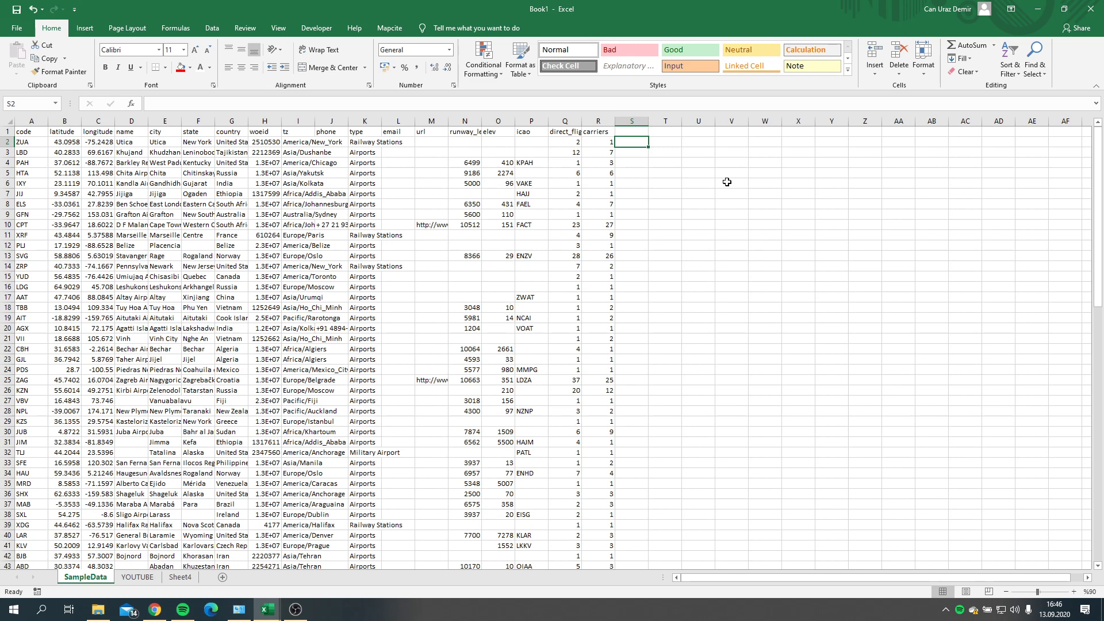
Step: Select cell S1 beside the airport table and bring up the Insert ribbon
{"action": "left_click", "coordinate": [639, 130]}
{"action": "left_click", "coordinate": [85, 30]}
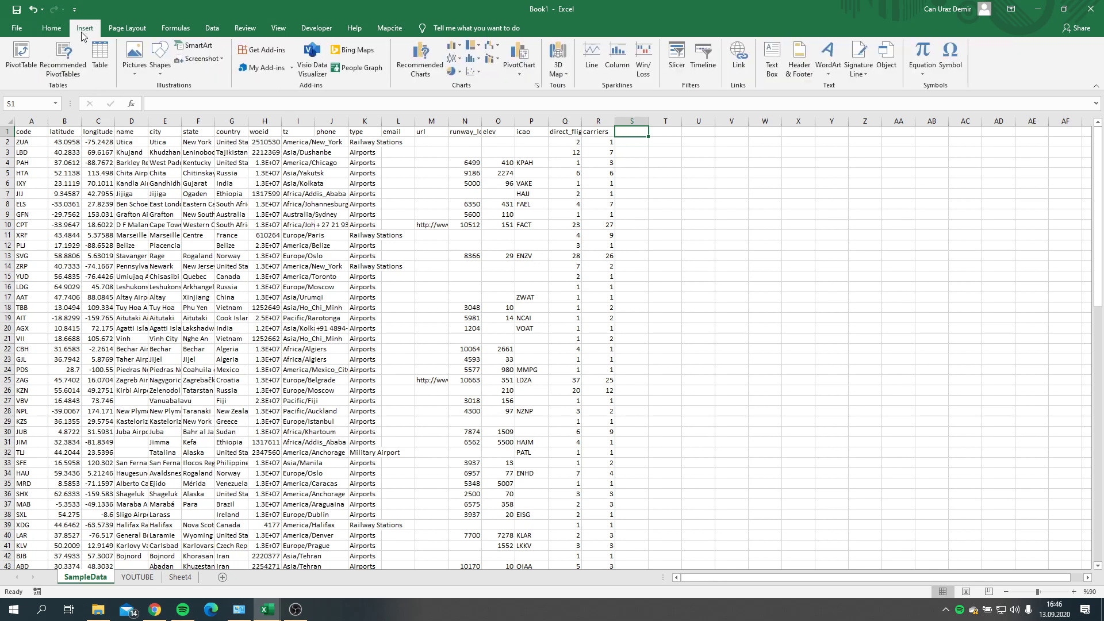
Step: Search the add-in store for 'heat map' and add Geographic Heat Map, accepting its terms
{"action": "left_click", "coordinate": [268, 71]}
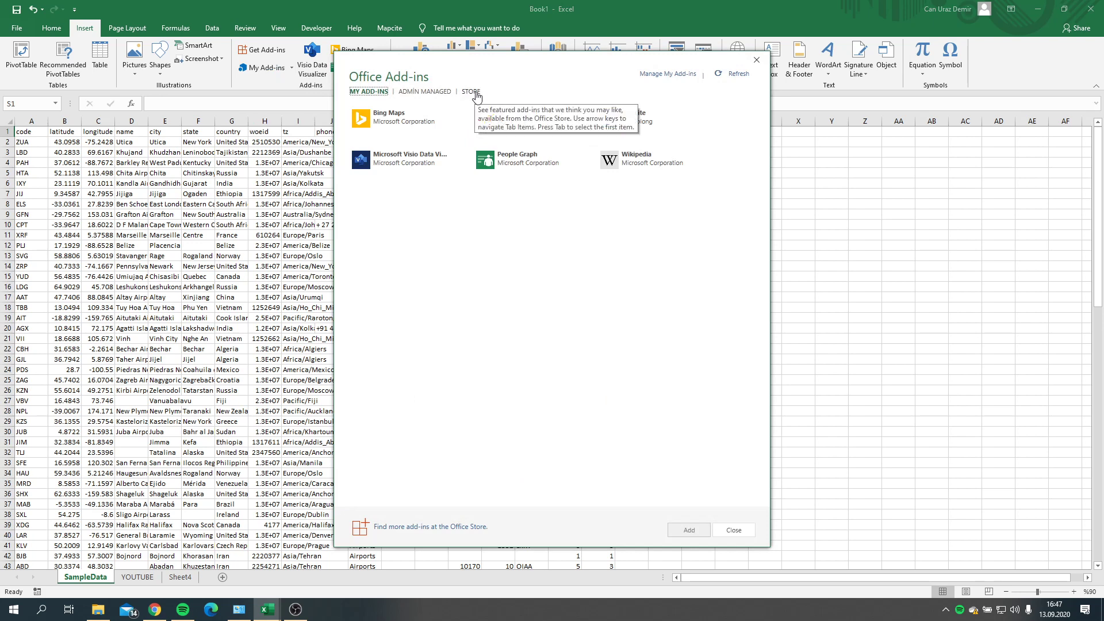
{"action": "left_click", "coordinate": [473, 94]}
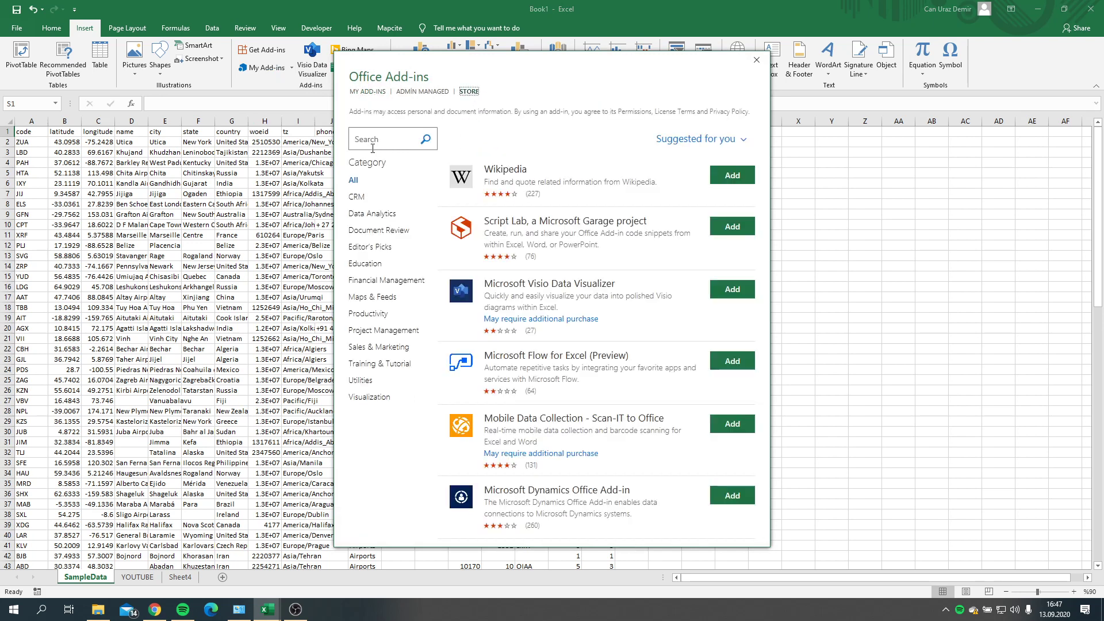
{"action": "left_click", "coordinate": [378, 139]}
{"action": "type", "text": "heat map"}
{"action": "key", "text": "Return"}
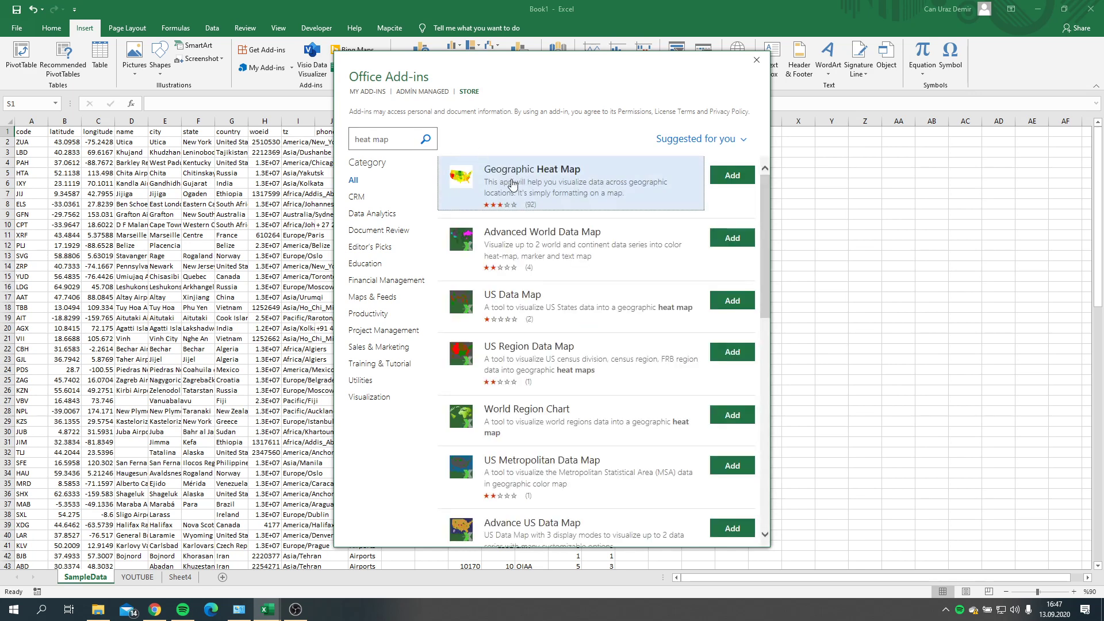
{"action": "mouse_move", "coordinate": [570, 183]}
{"action": "left_click", "coordinate": [729, 179]}
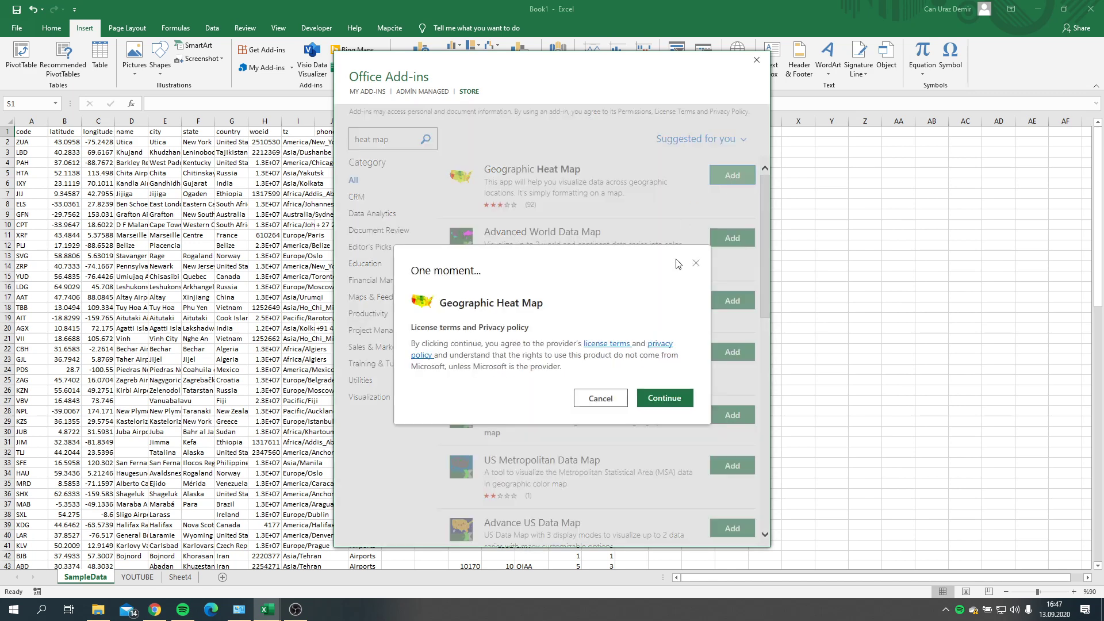
{"action": "left_click", "coordinate": [678, 398]}
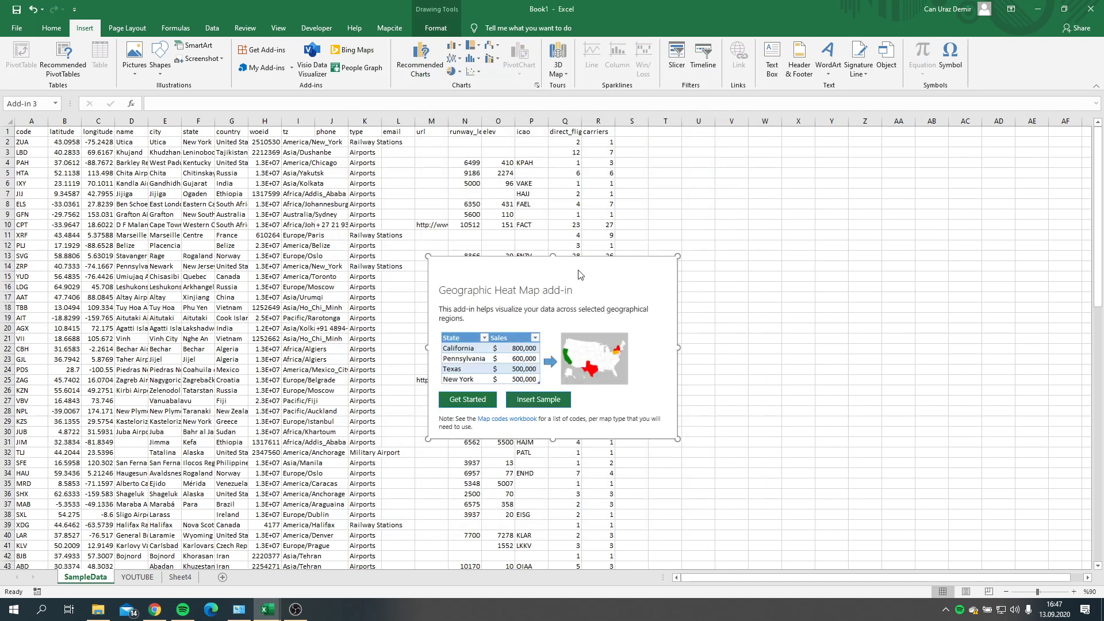
Step: Delete the add-in frame, select T2, and re-insert Geographic Heat Map from My Add-ins
{"action": "key", "text": "Delete"}
{"action": "left_click", "coordinate": [796, 184]}
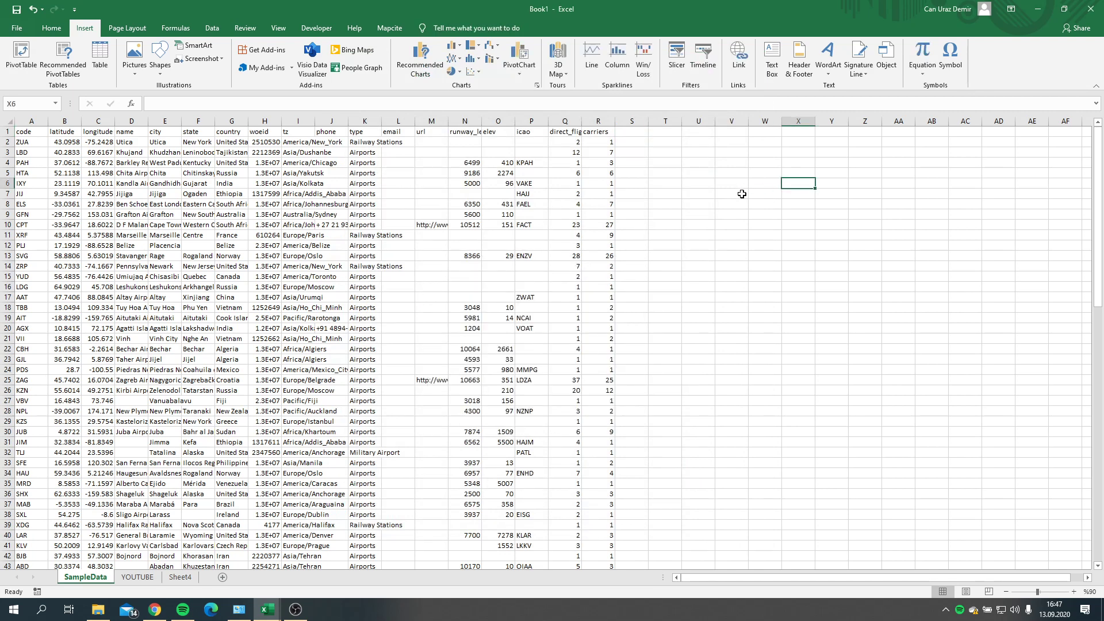
{"action": "left_click", "coordinate": [669, 147]}
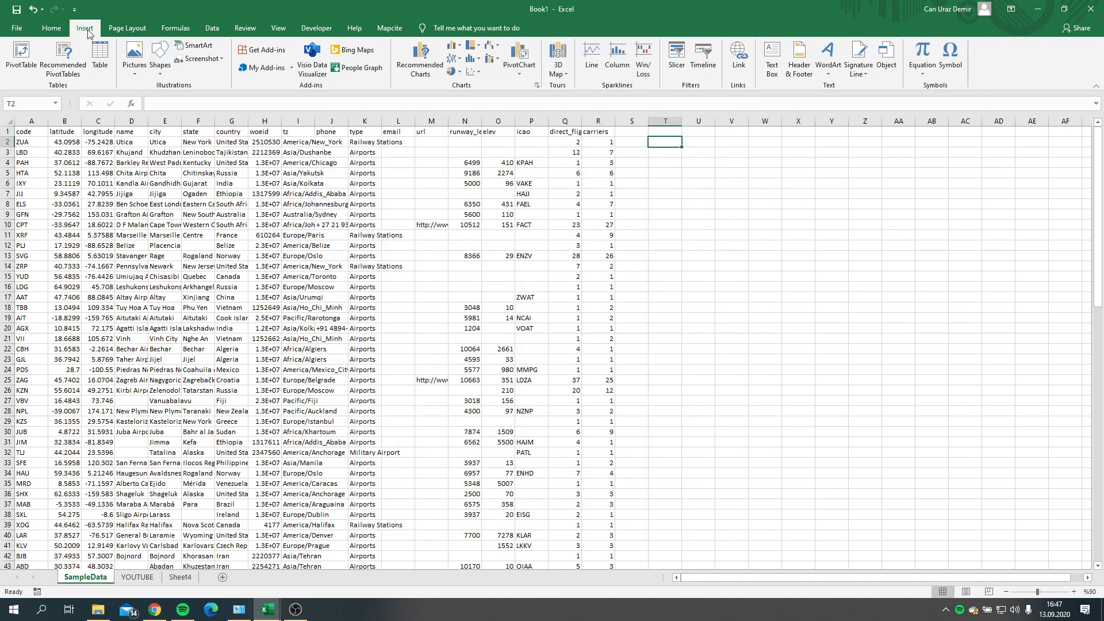
{"action": "left_click", "coordinate": [265, 71]}
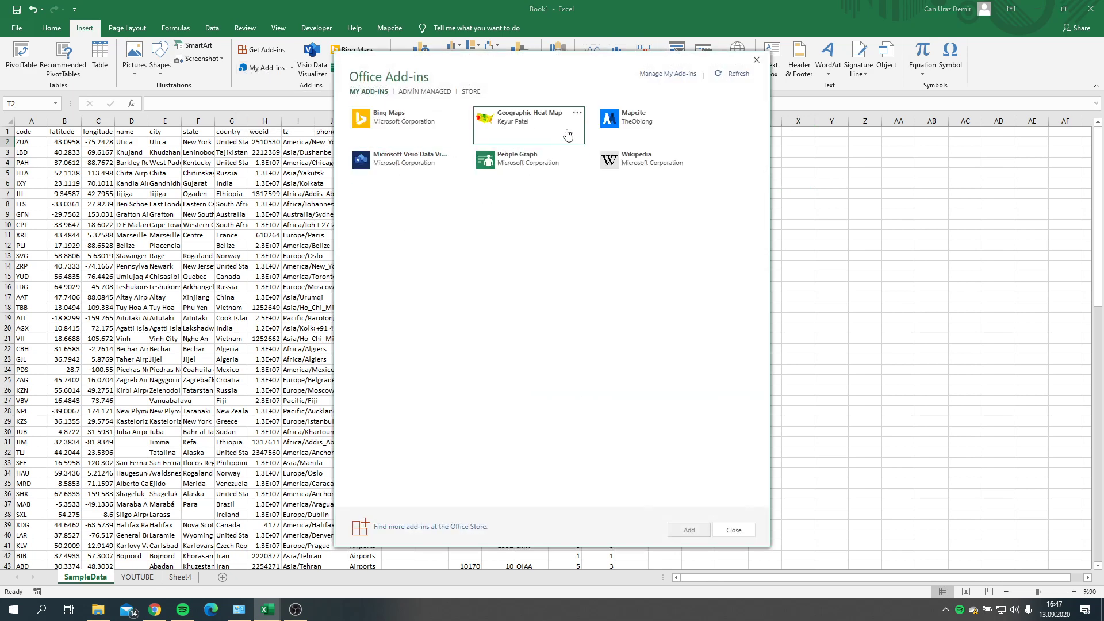
{"action": "left_click", "coordinate": [504, 118]}
{"action": "left_click", "coordinate": [689, 529]}
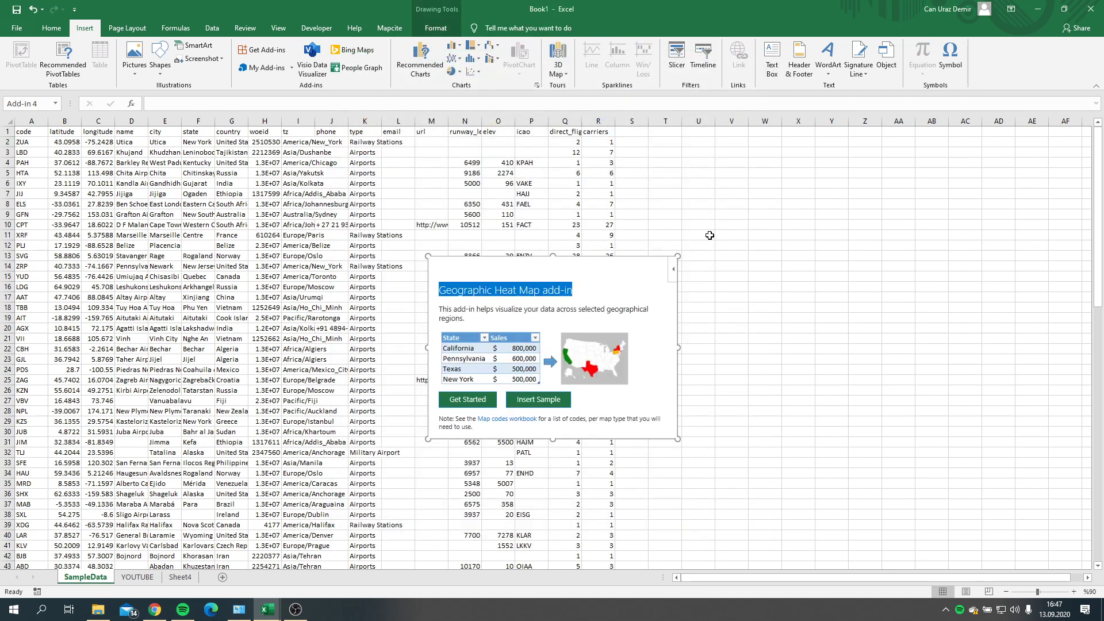
Step: Move the heat map pane up beside the data and enlarge it
{"action": "left_click", "coordinate": [731, 216]}
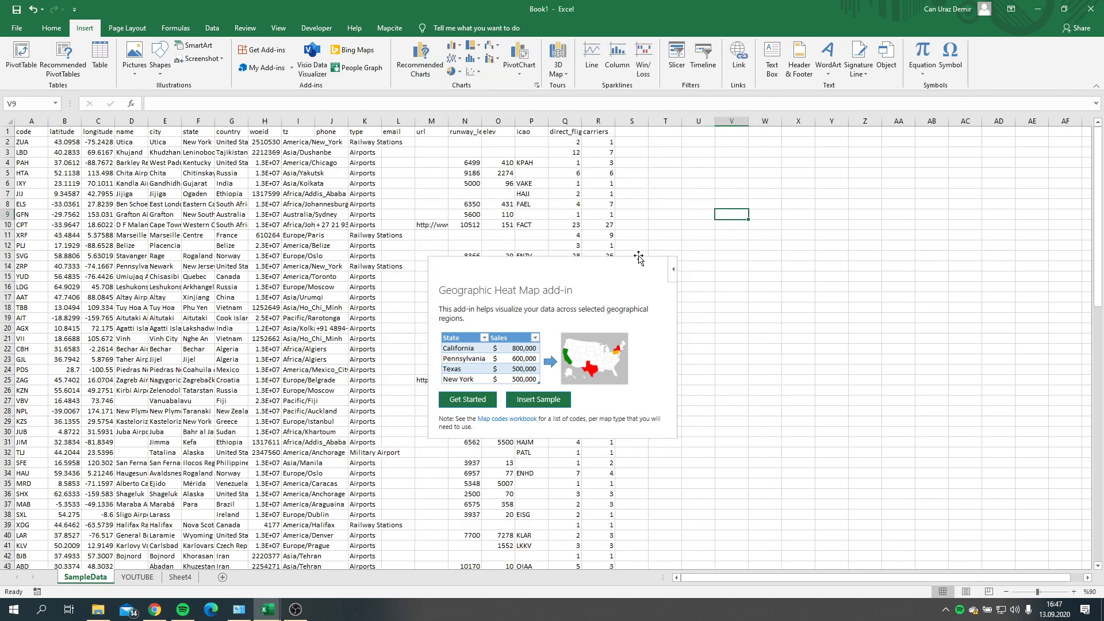
{"action": "mouse_move", "coordinate": [638, 261]}
{"action": "left_mouse_down"}
{"action": "mouse_move", "coordinate": [843, 134]}
{"action": "mouse_move", "coordinate": [835, 147]}
{"action": "left_mouse_up"}
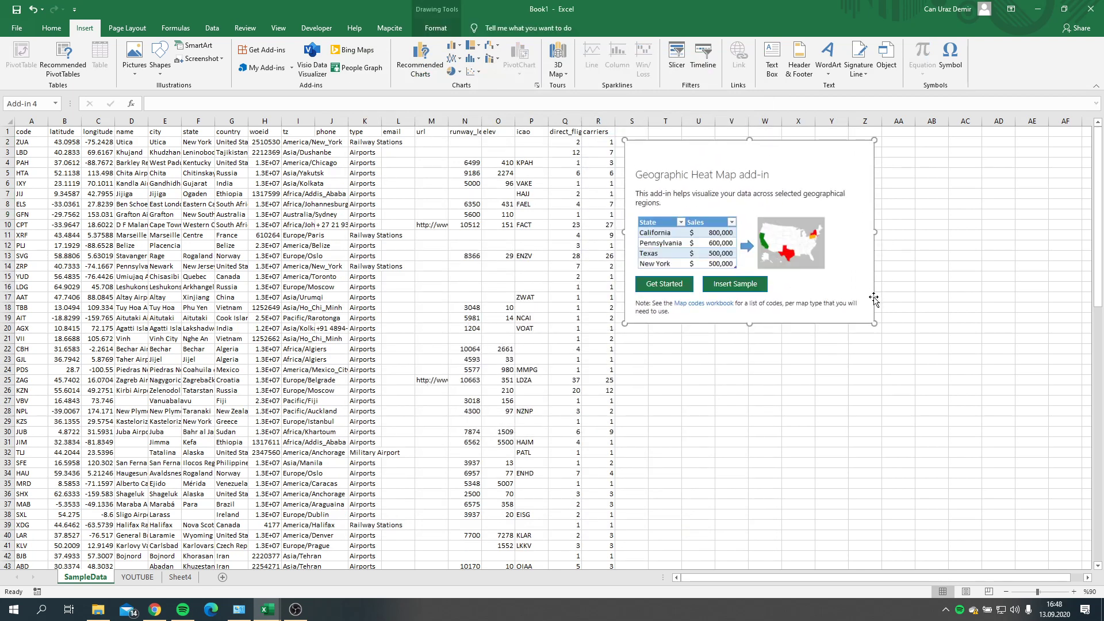
{"action": "left_click_drag", "start_coordinate": [874, 323], "coordinate": [1072, 379]}
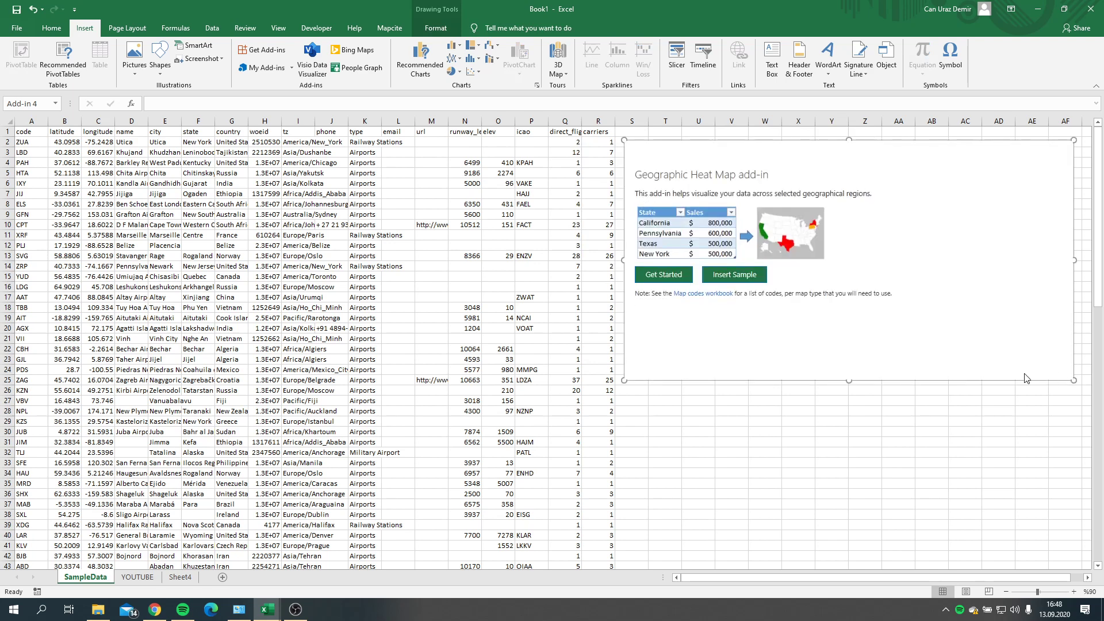
Step: Open the heat map settings and choose the World map
{"action": "left_click", "coordinate": [674, 281]}
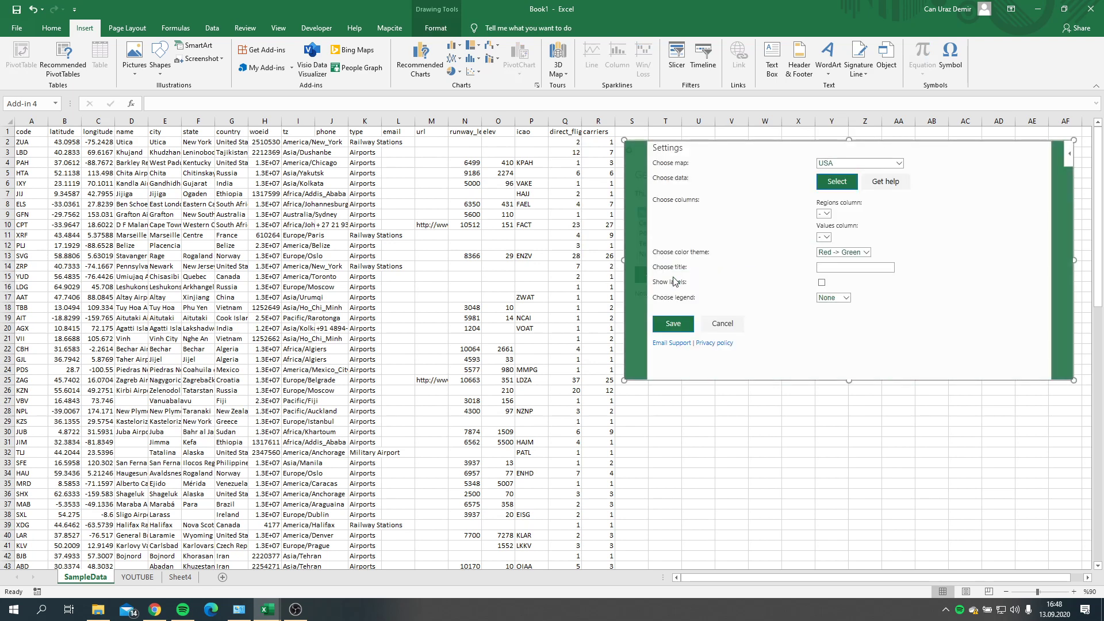
{"action": "left_click", "coordinate": [888, 164]}
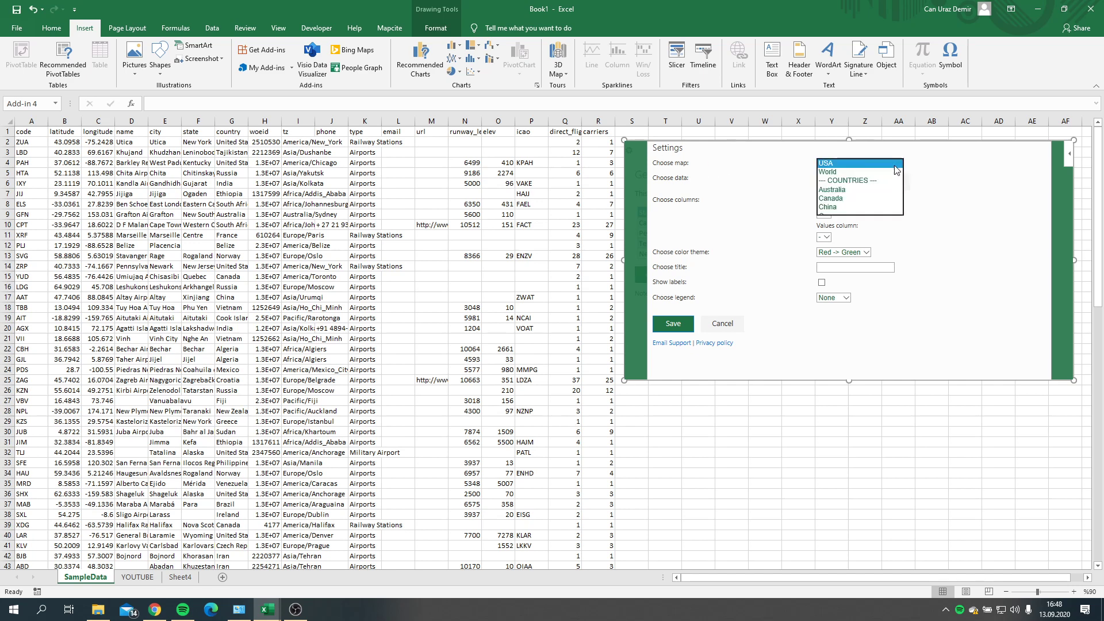
{"action": "left_click", "coordinate": [840, 172]}
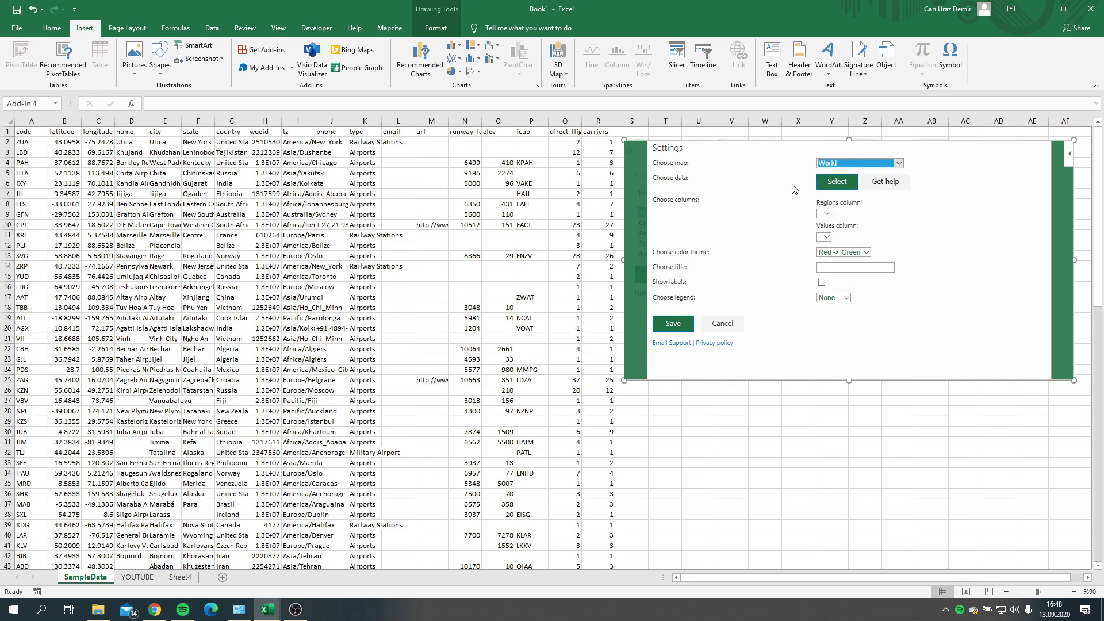
Step: Set the map's data range to A1:R101 by extending the header row down
{"action": "left_click", "coordinate": [835, 191]}
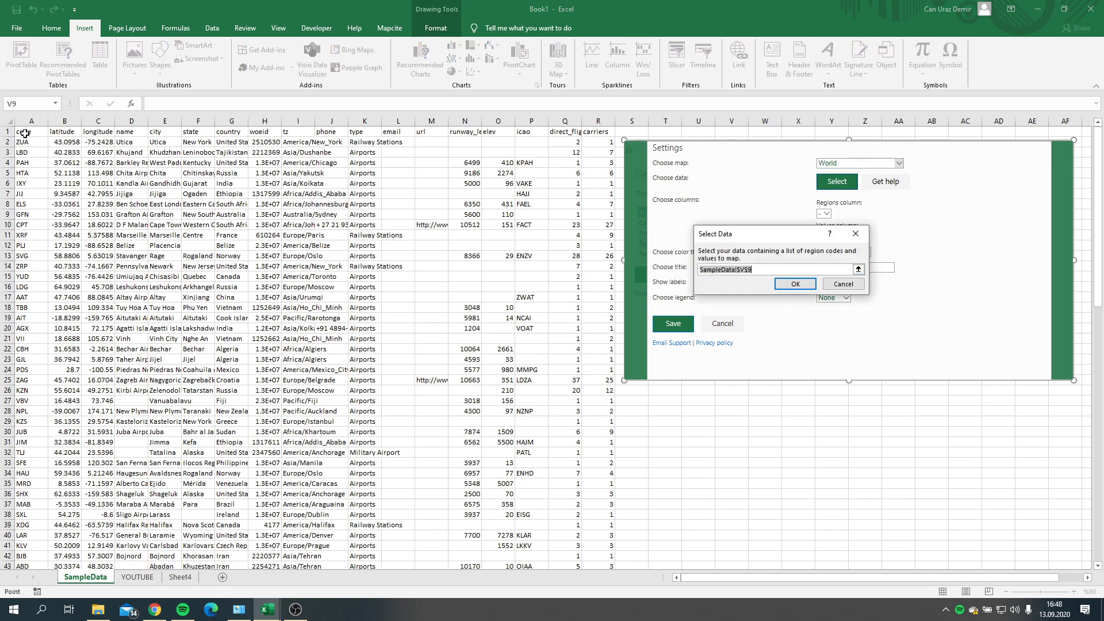
{"action": "left_click_drag", "start_coordinate": [25, 134], "coordinate": [597, 134]}
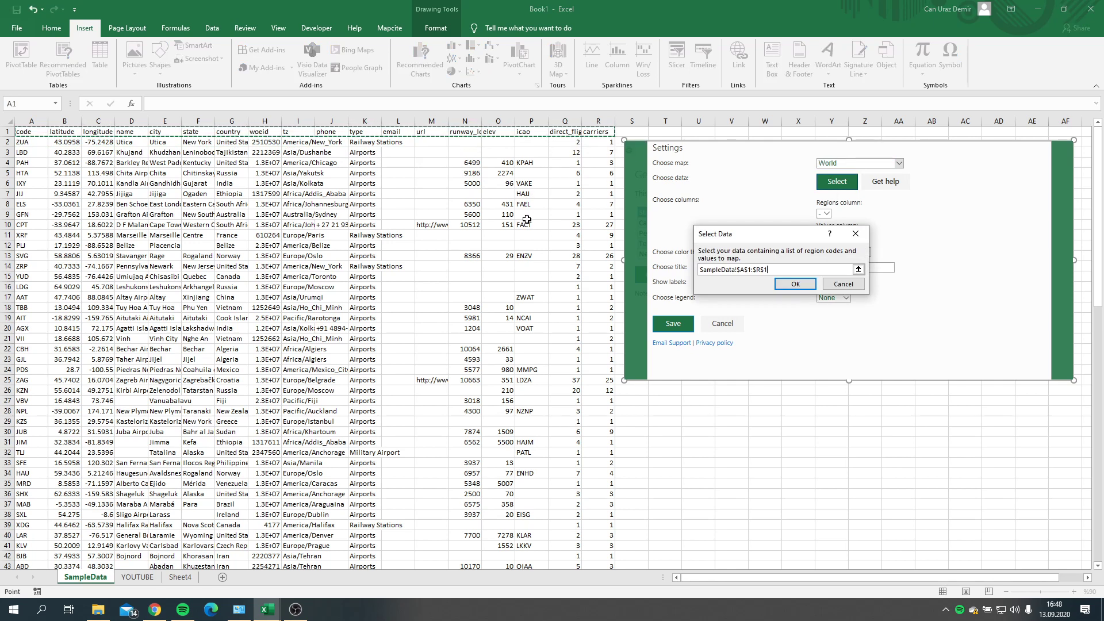
{"action": "key", "text": "ctrl+shift+Down"}
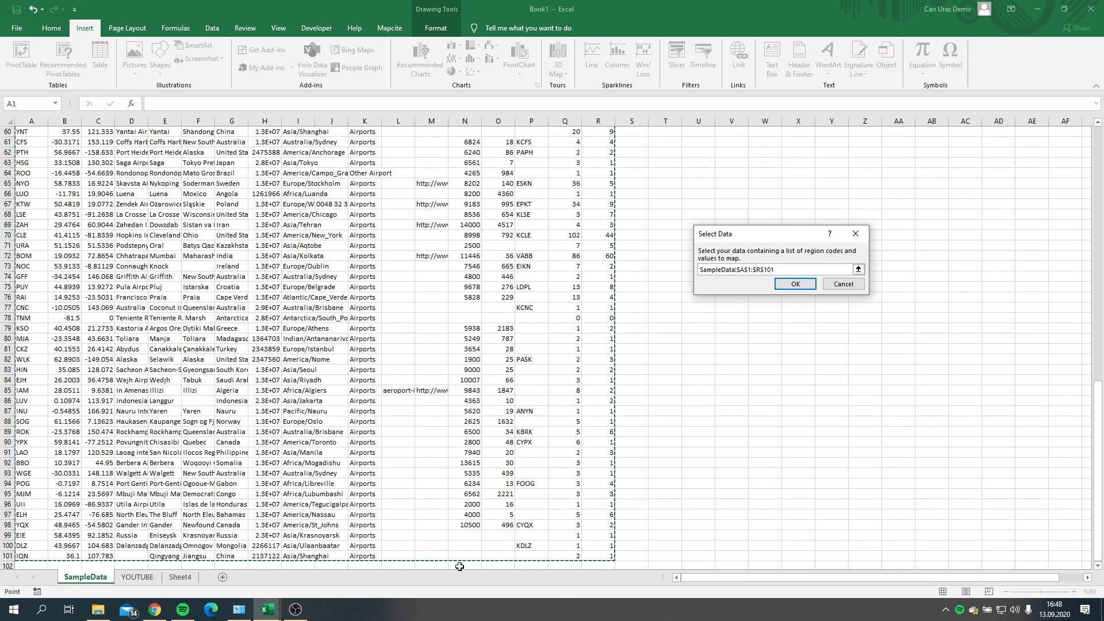
{"action": "left_click", "coordinate": [803, 287]}
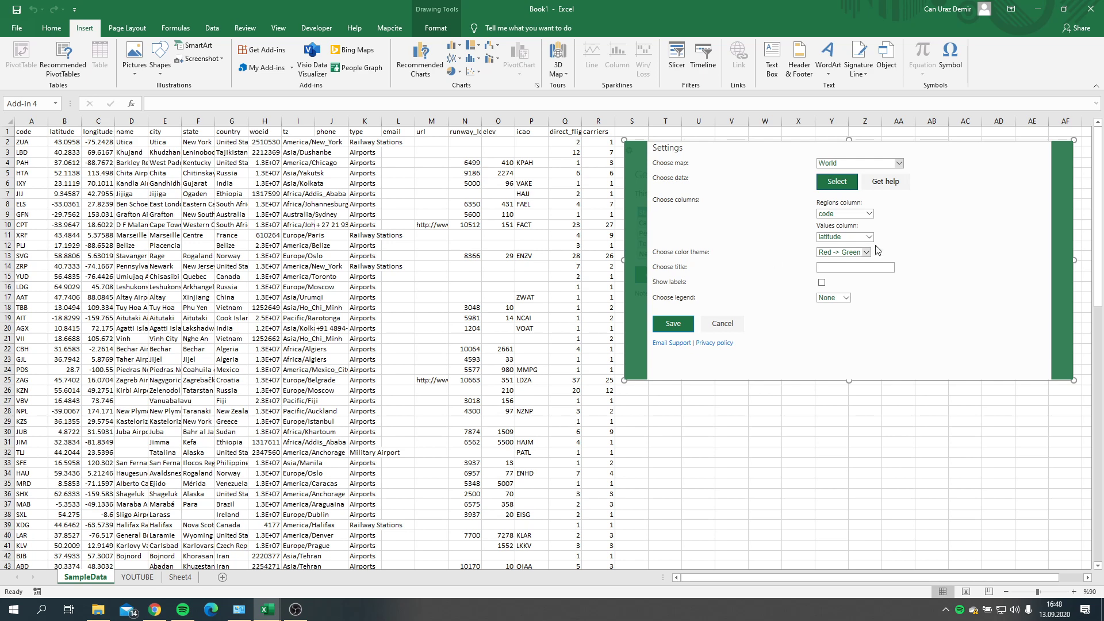
Step: Use the country column as map regions and direct_flights as values
{"action": "left_click", "coordinate": [869, 214]}
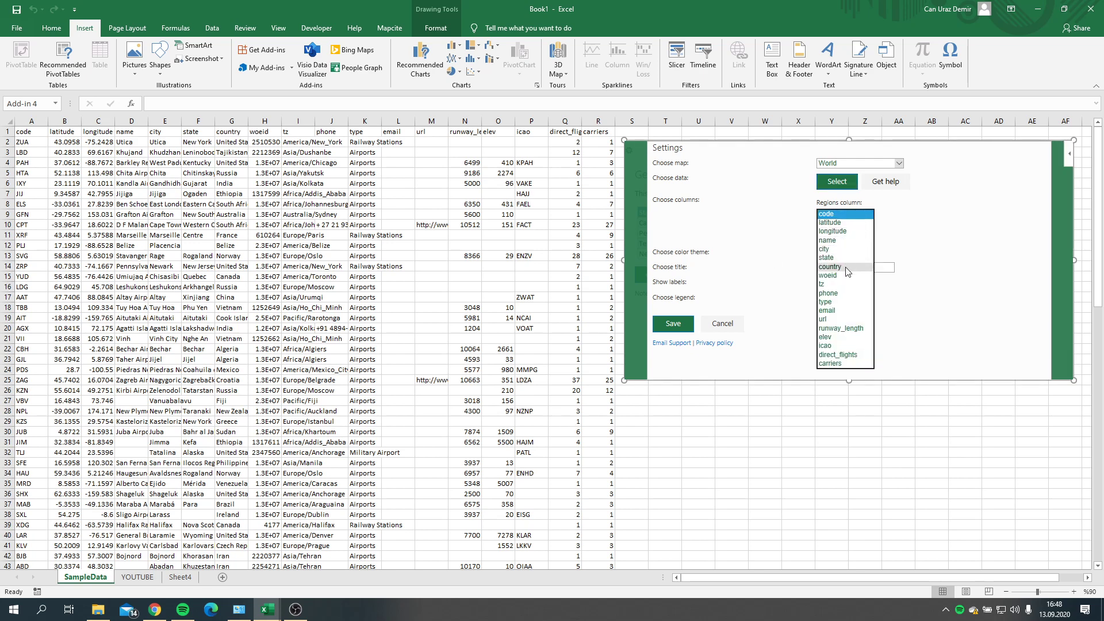
{"action": "left_click", "coordinate": [847, 268]}
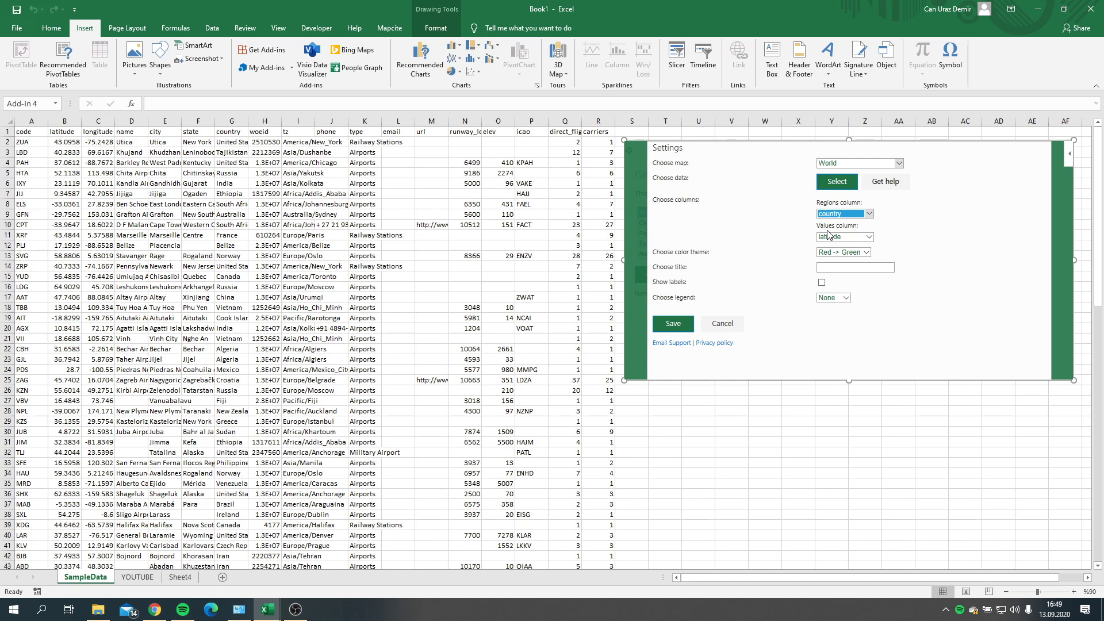
{"action": "left_click", "coordinate": [867, 242]}
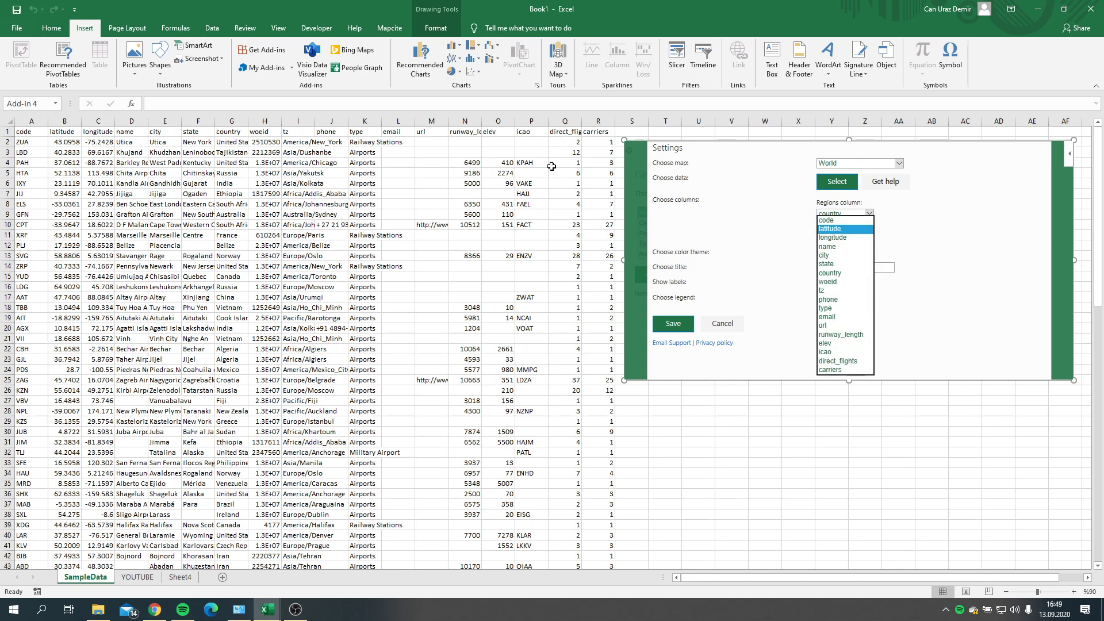
{"action": "left_click", "coordinate": [838, 361]}
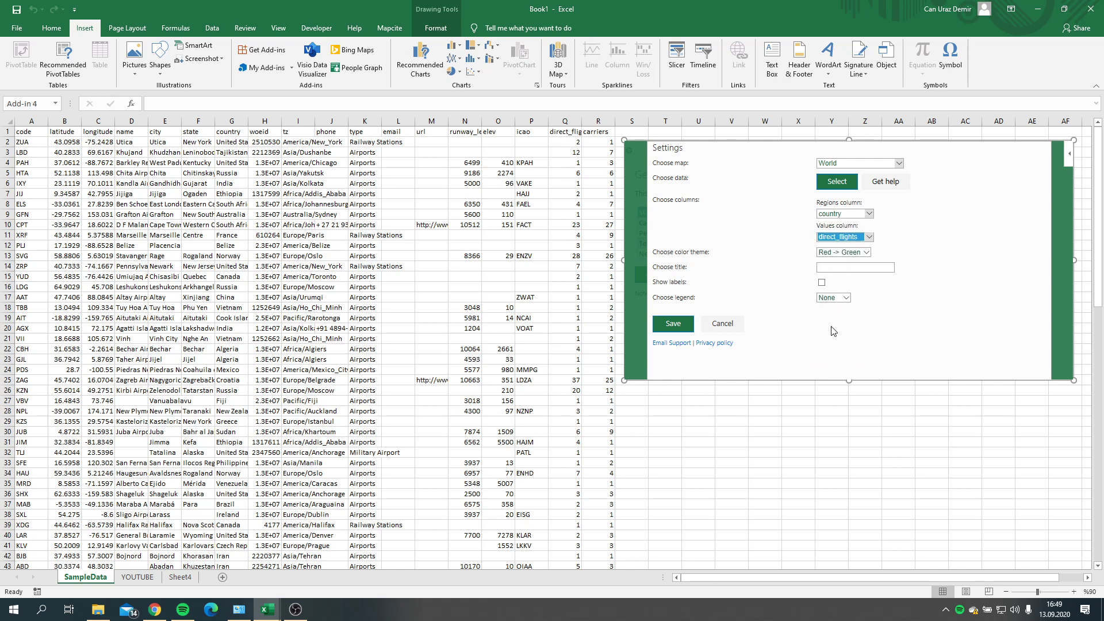
Step: Keep the Red -> Green theme, title it 'Direct Flights', put the legend at Bottom, and save
{"action": "left_click", "coordinate": [854, 256]}
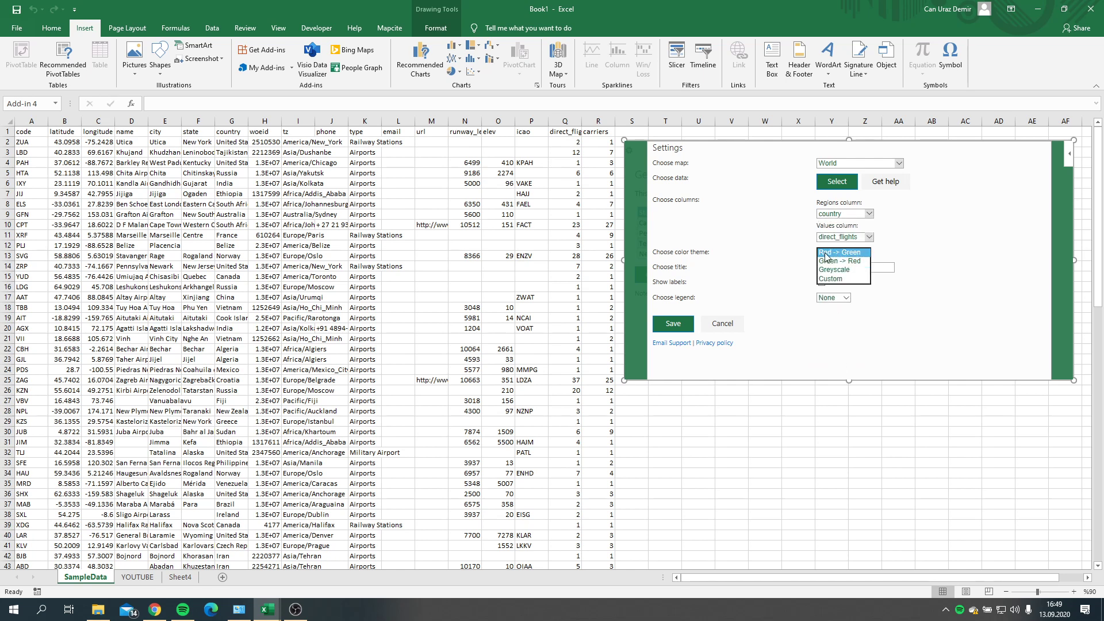
{"action": "left_click", "coordinate": [856, 253]}
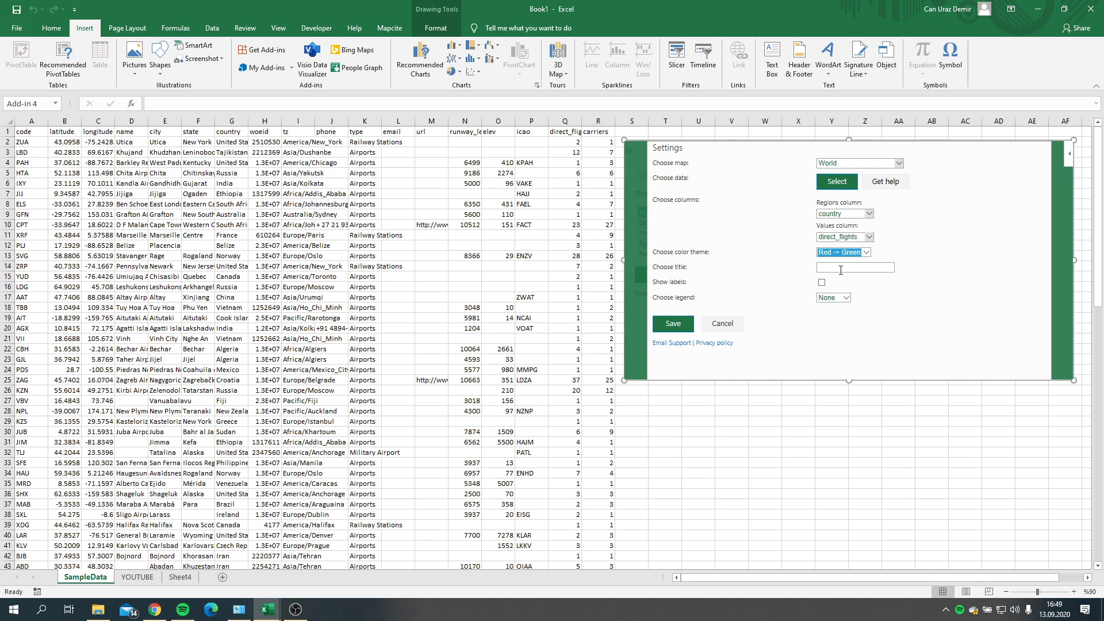
{"action": "left_click", "coordinate": [840, 269]}
{"action": "type", "text": "Direct Flights"}
{"action": "left_click", "coordinate": [846, 300]}
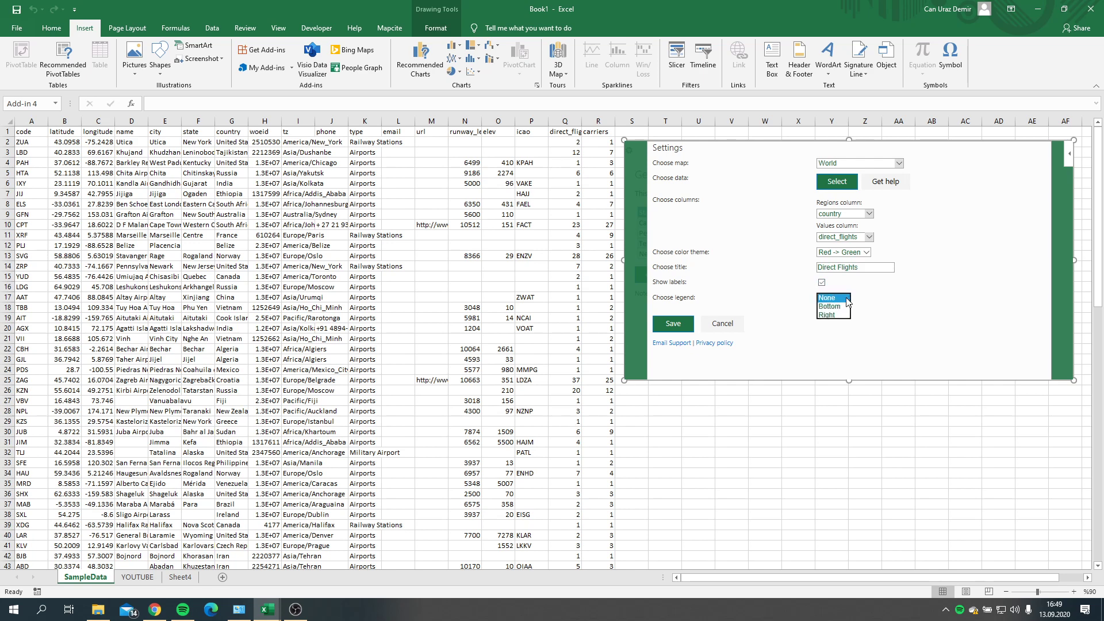
{"action": "left_click", "coordinate": [834, 308]}
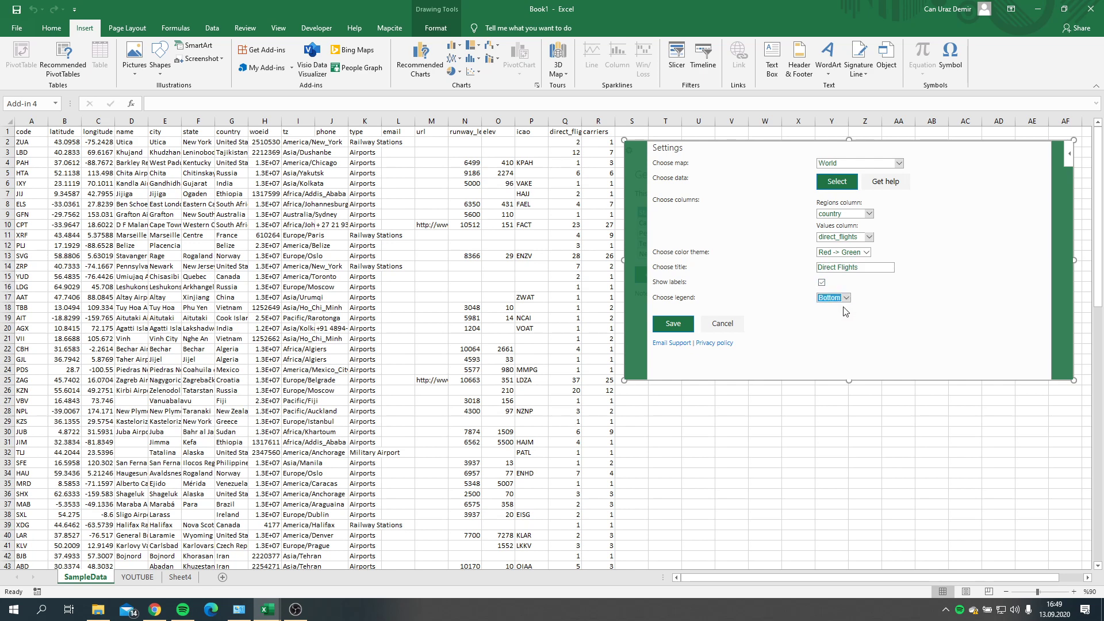
{"action": "left_click", "coordinate": [677, 325]}
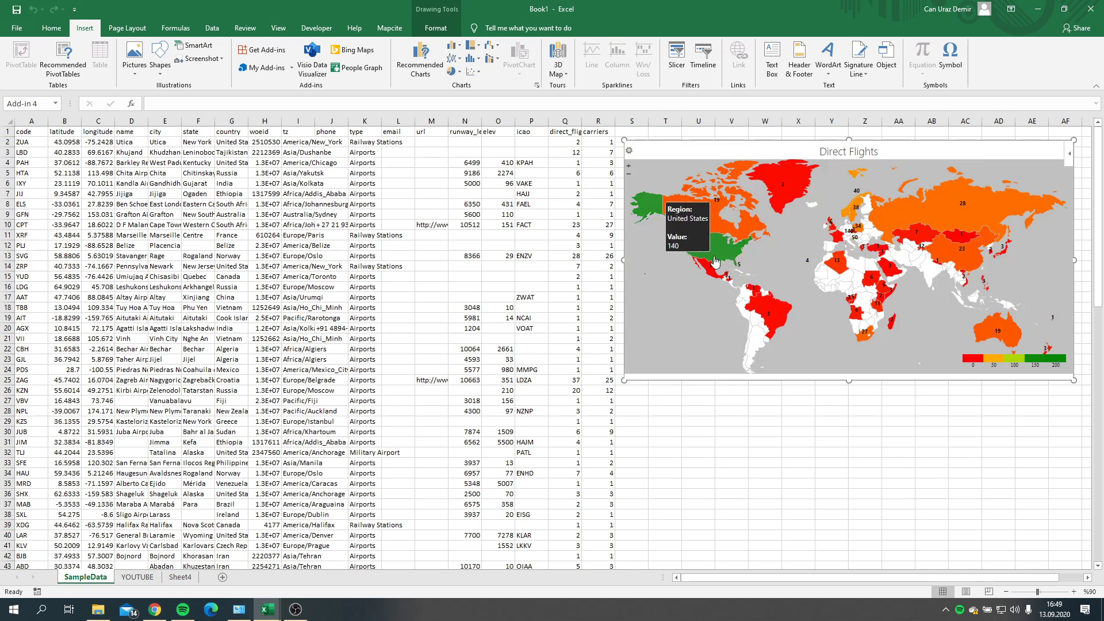
{"action": "mouse_move", "coordinate": [781, 315]}
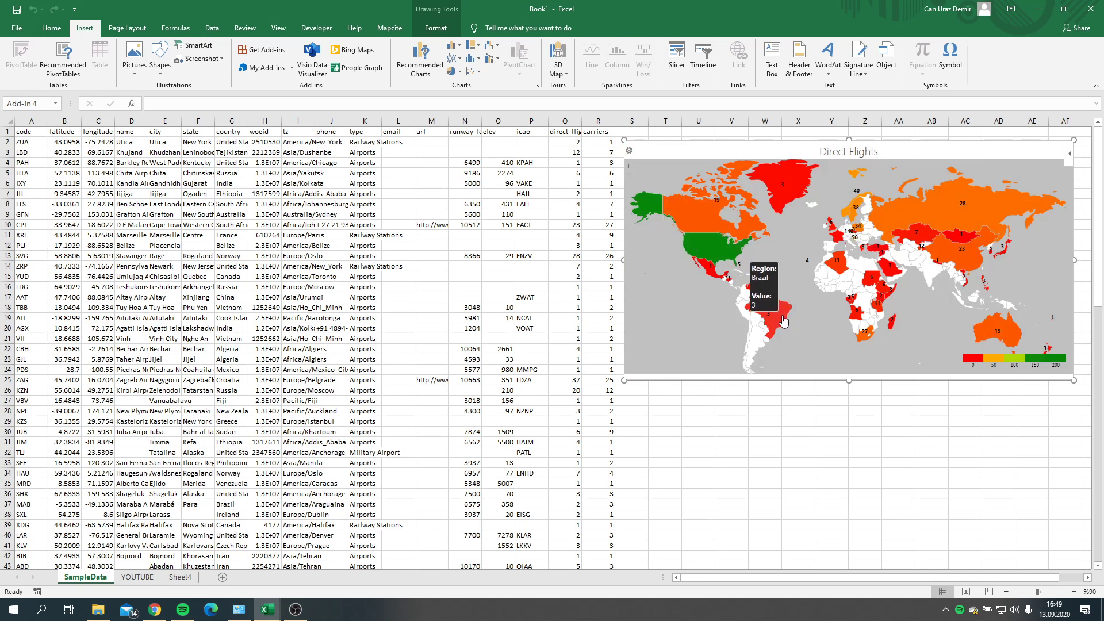
{"action": "left_click", "coordinate": [838, 438]}
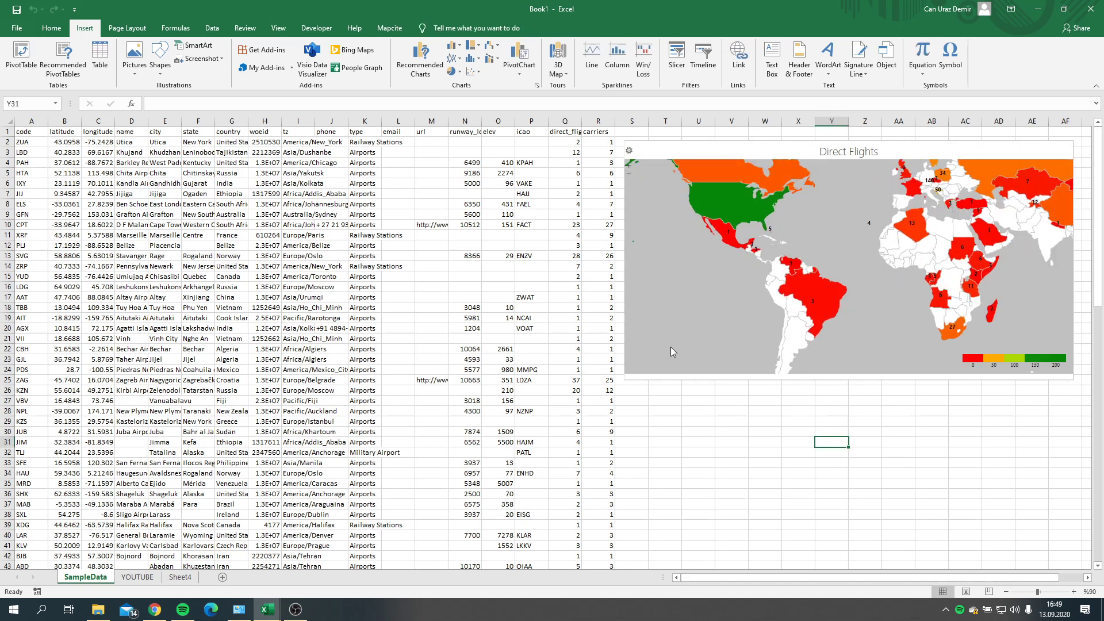
{"action": "scroll", "coordinate": [862, 259], "scroll_direction": "up", "scroll_amount": 3}
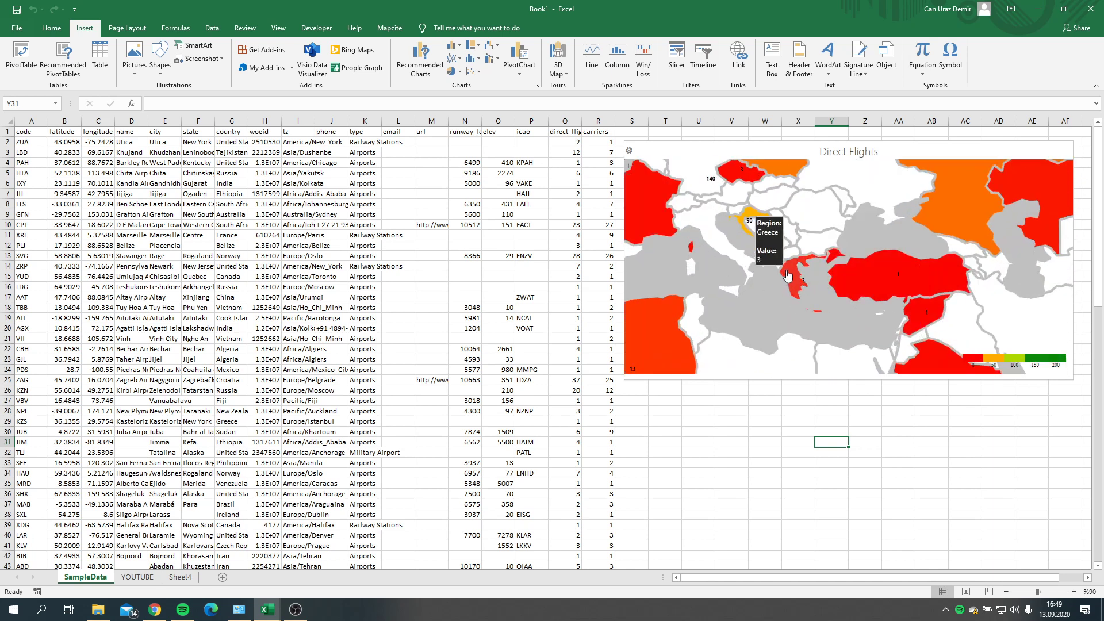
{"action": "scroll", "coordinate": [799, 278], "scroll_direction": "down", "scroll_amount": 3}
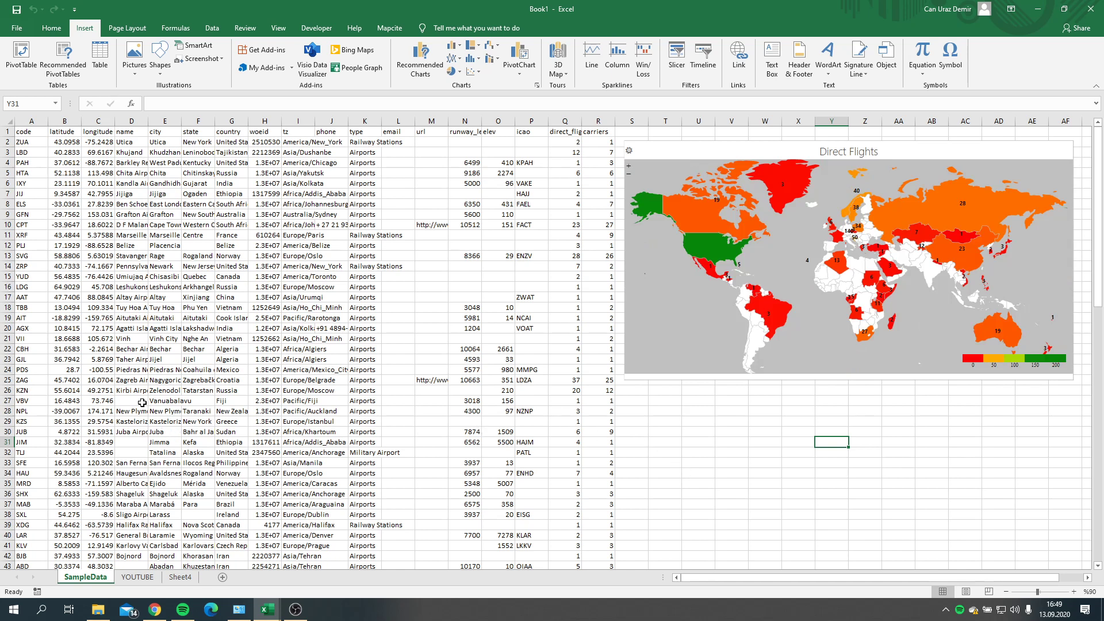
{"action": "left_click", "coordinate": [31, 372]}
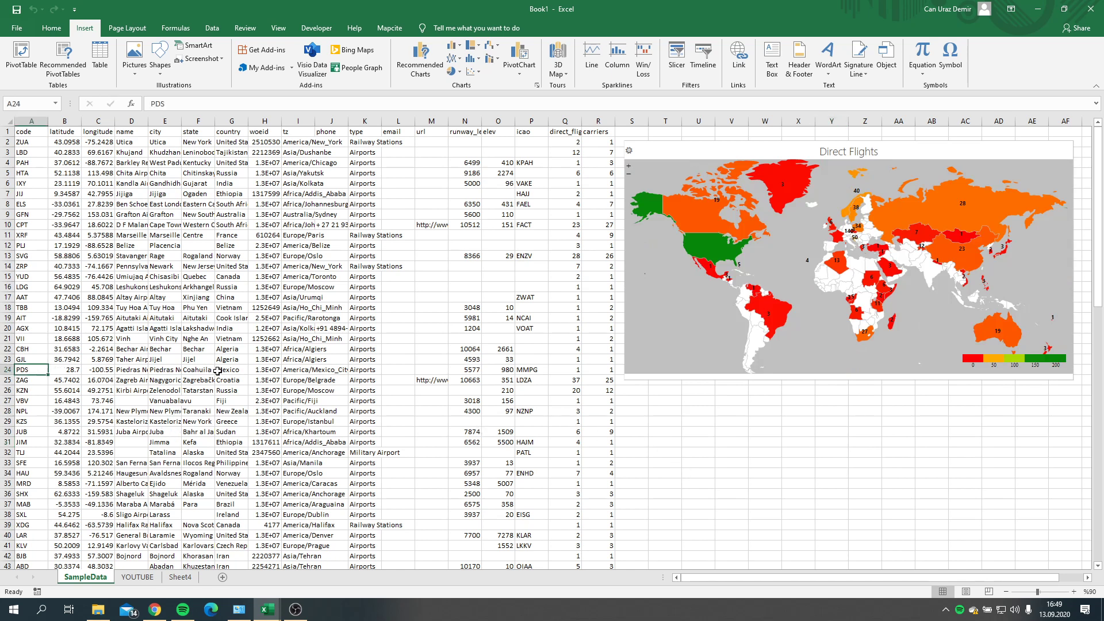
Step: Fill the Mexico airport row A24:R24 with gold
{"action": "left_click_drag", "start_coordinate": [26, 369], "coordinate": [598, 368]}
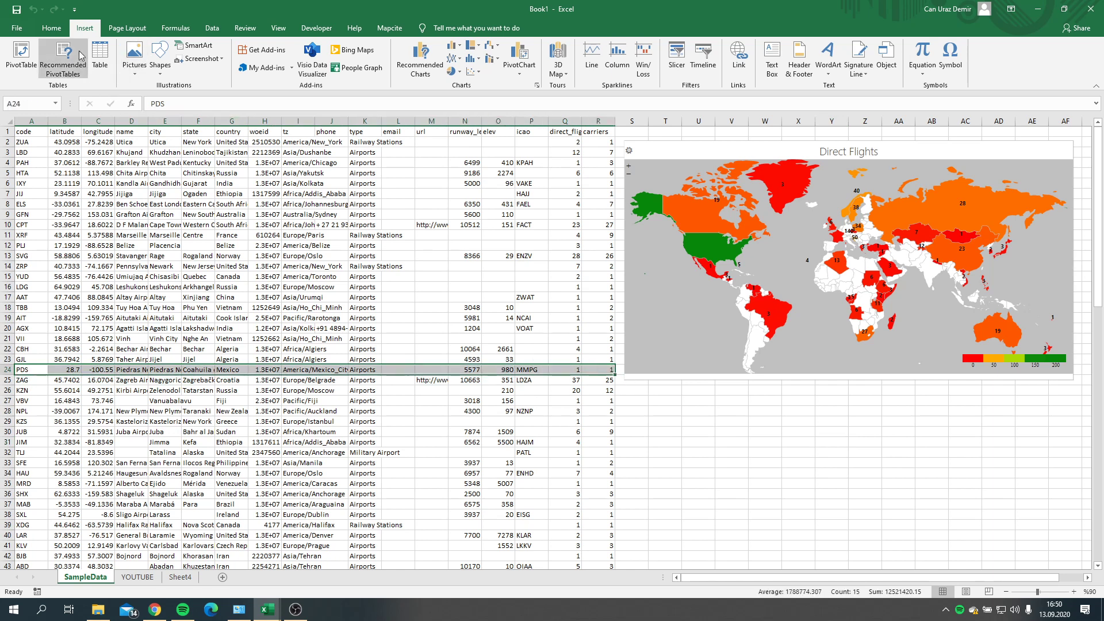
{"action": "left_click", "coordinate": [51, 28]}
{"action": "left_click", "coordinate": [191, 68]}
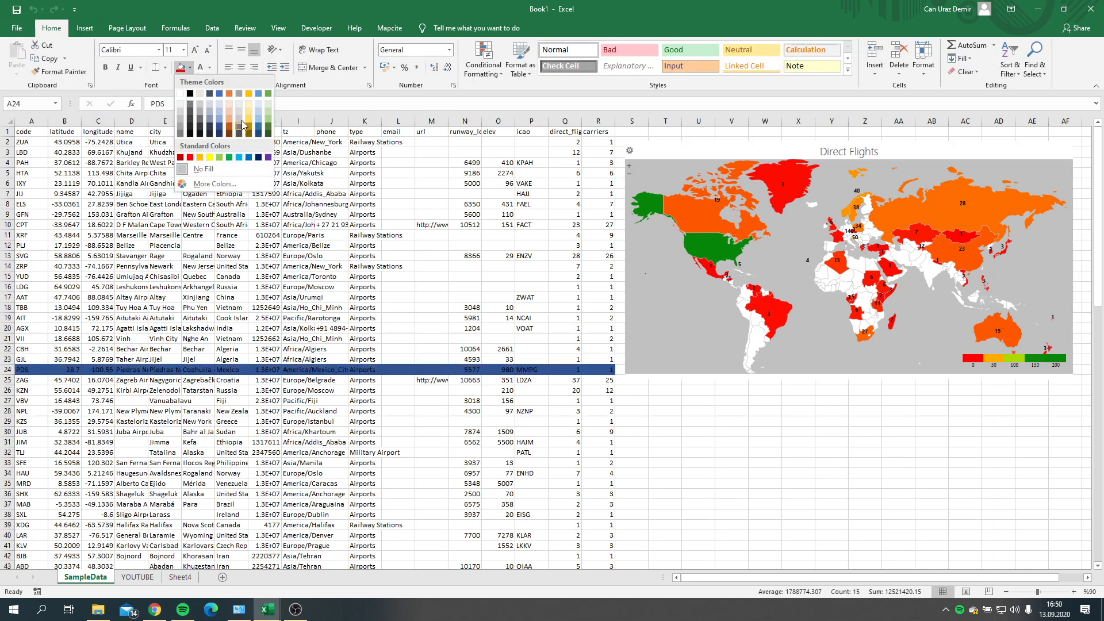
{"action": "left_click", "coordinate": [249, 118]}
{"action": "left_click", "coordinate": [431, 379]}
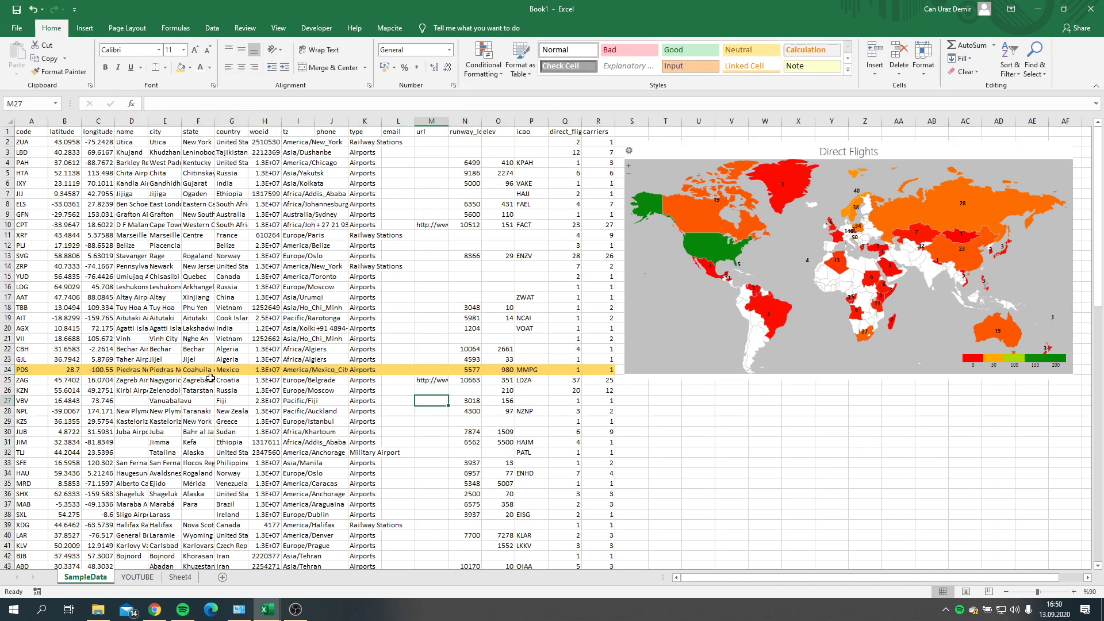
{"action": "left_click", "coordinate": [232, 369]}
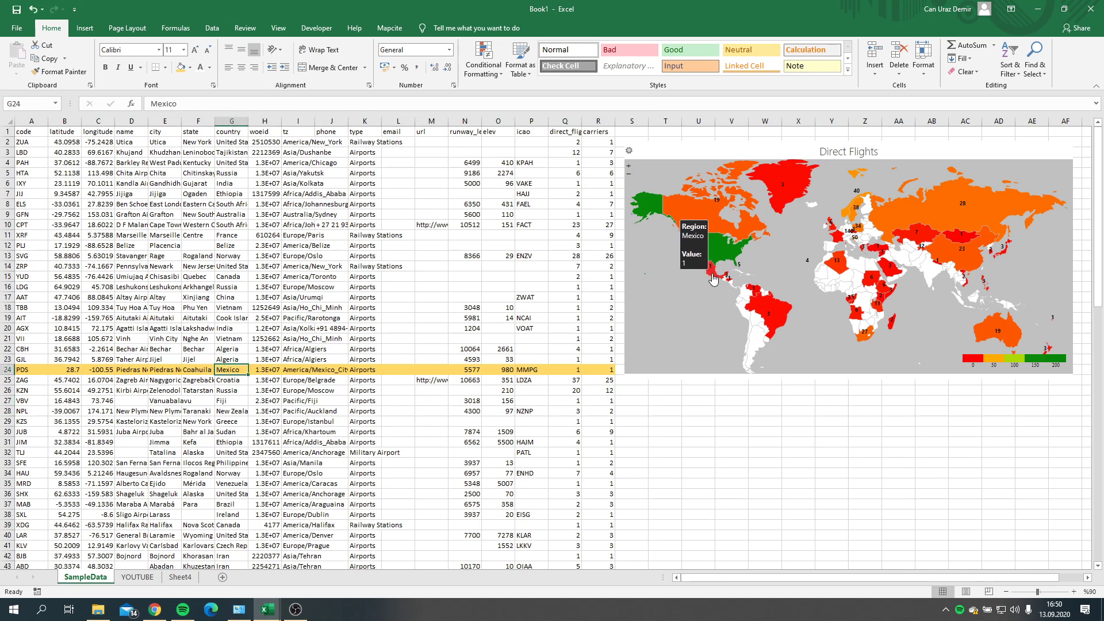
{"action": "mouse_move", "coordinate": [712, 274]}
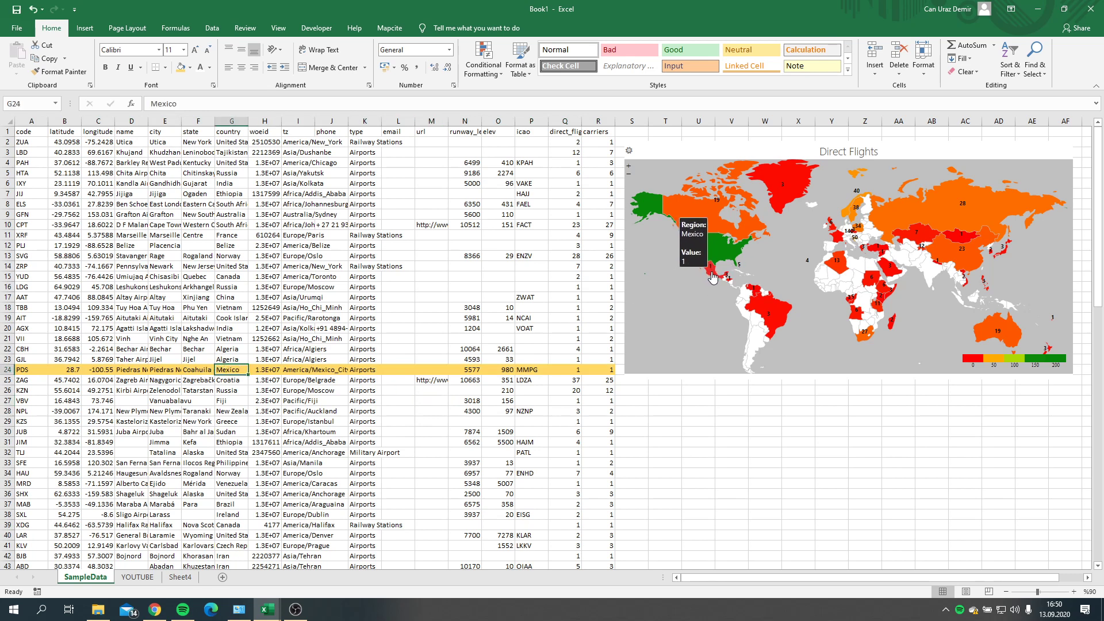
Step: Set Q24's direct_flights to 100 and select the heat map to refresh Mexico
{"action": "left_click", "coordinate": [565, 367]}
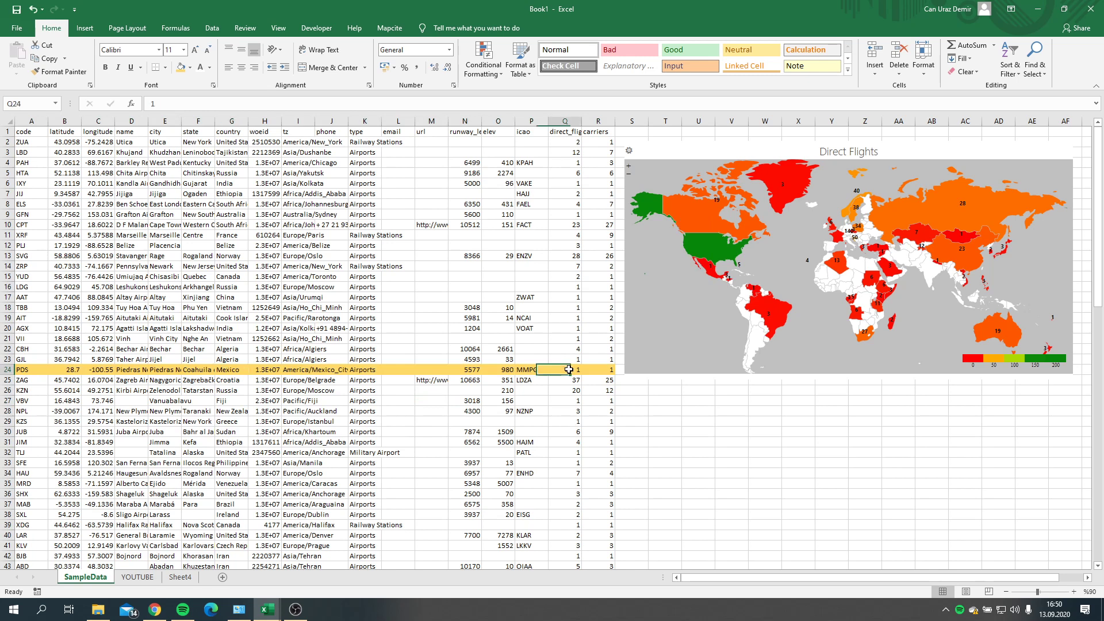
{"action": "type", "text": "100"}
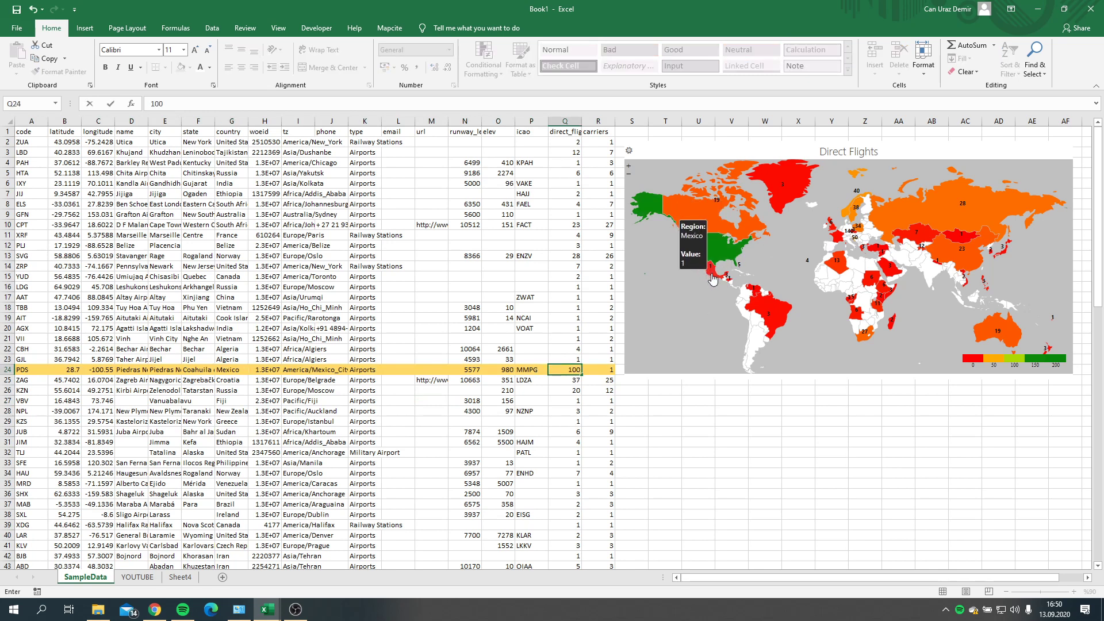
{"action": "mouse_move", "coordinate": [709, 274]}
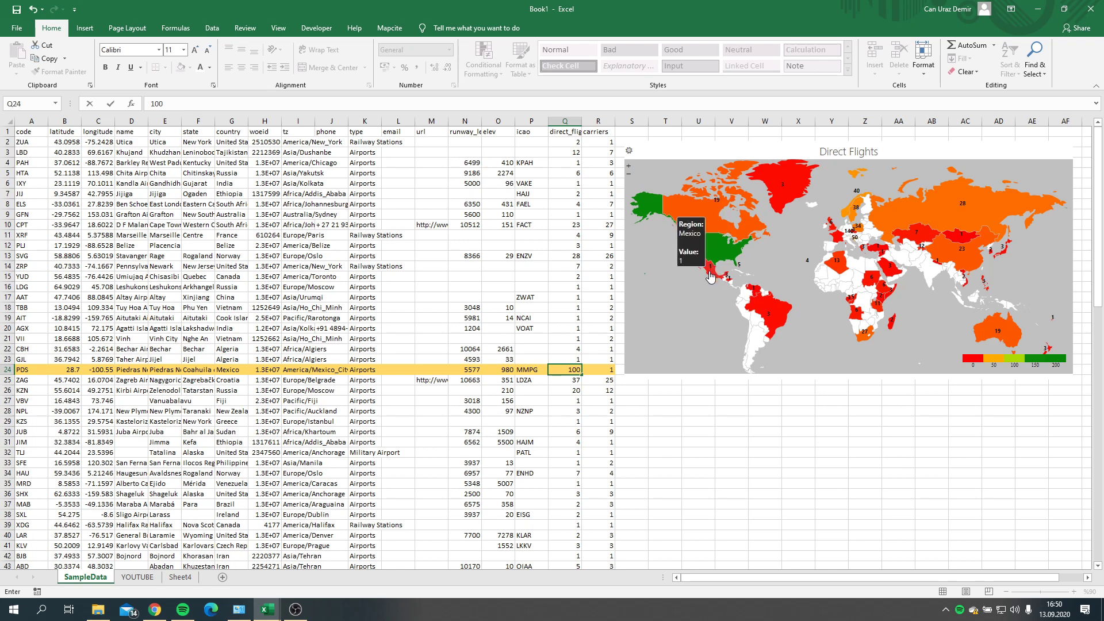
{"action": "key", "text": "Return"}
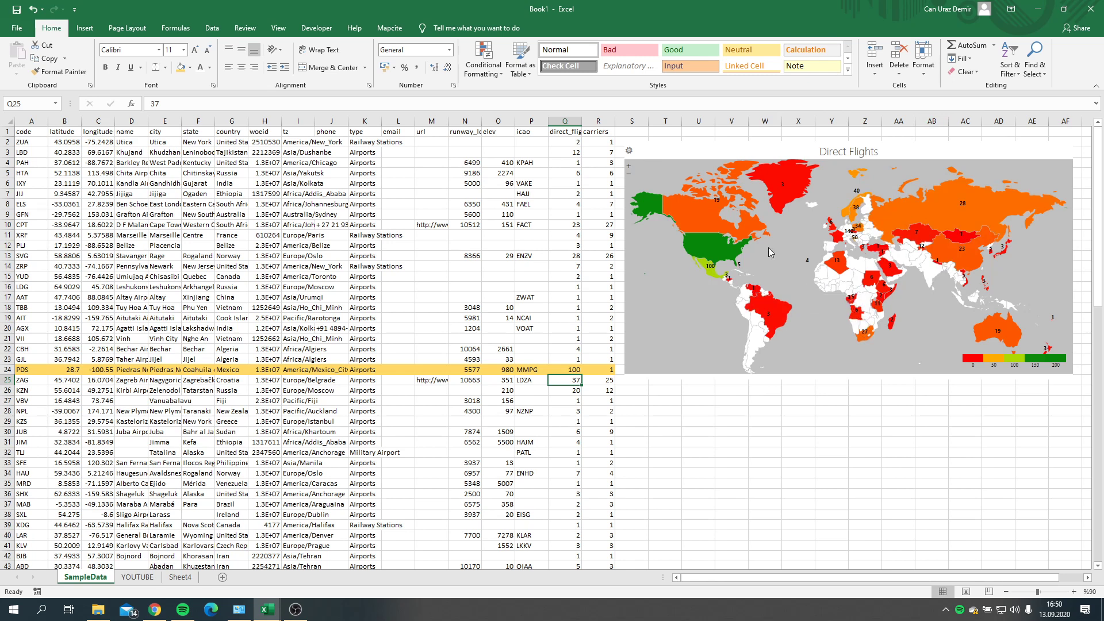
{"action": "left_click", "coordinate": [878, 249]}
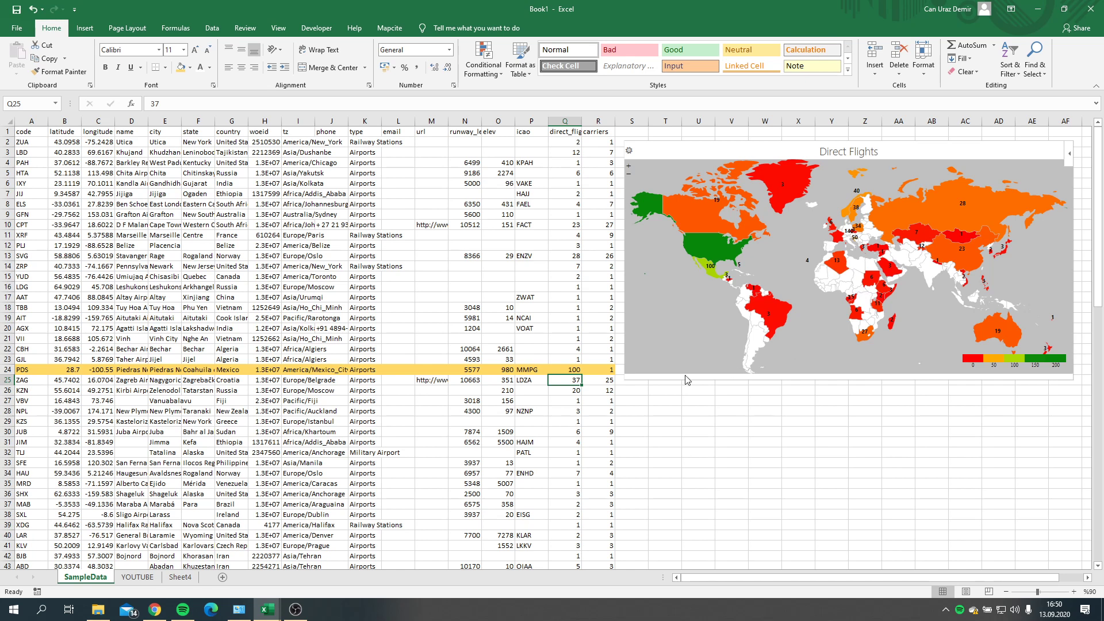
{"action": "left_click", "coordinate": [295, 609]}
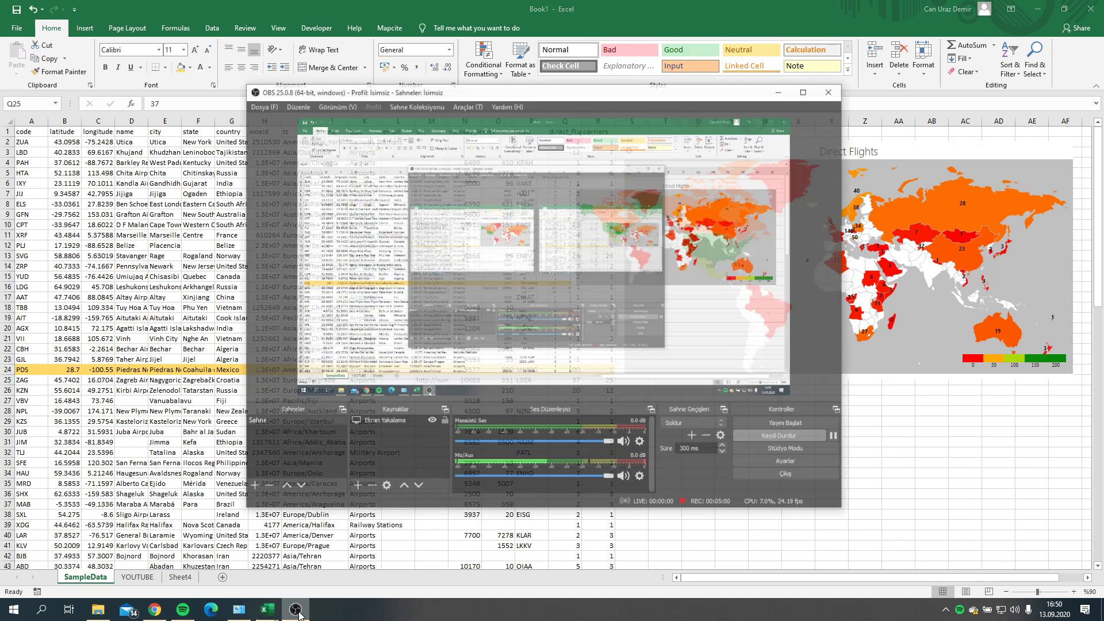